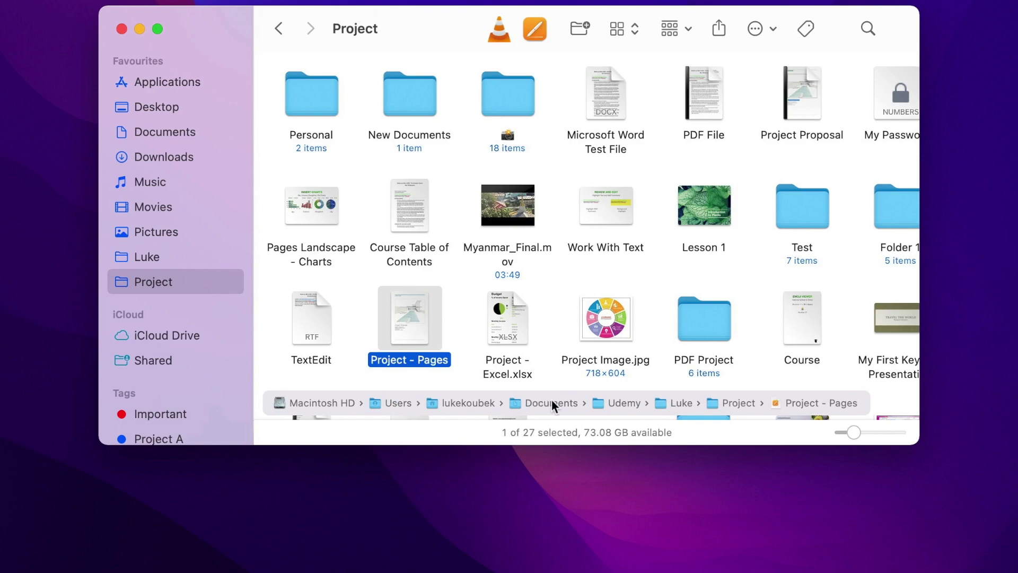
Jump up to Documents from the path bar, return to Project, and list Documents' sibling folders
double_click(551, 403)
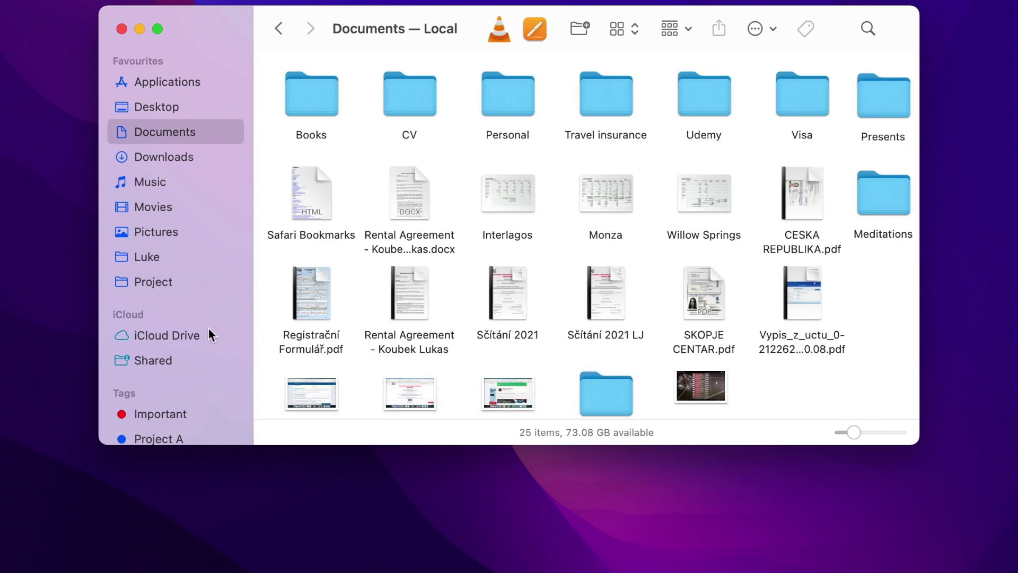
click(145, 274)
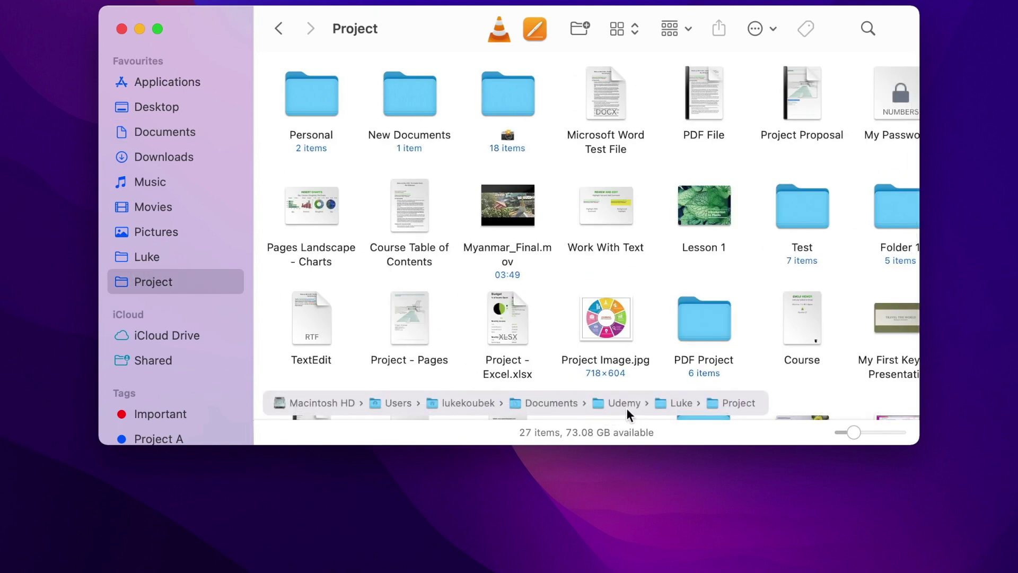
click(551, 396)
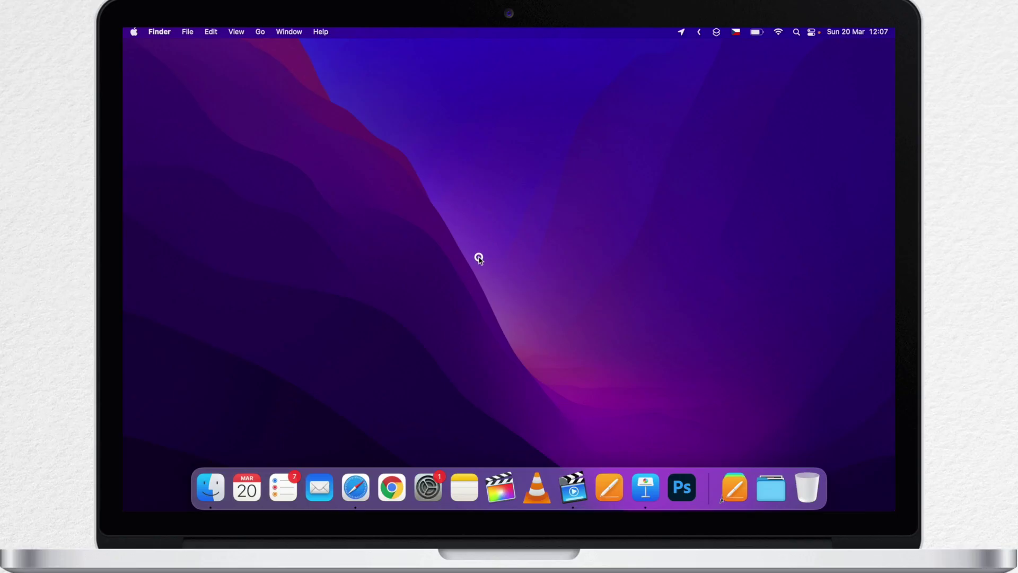
Open a new Finder window with the path bar turned on
key(super+n)
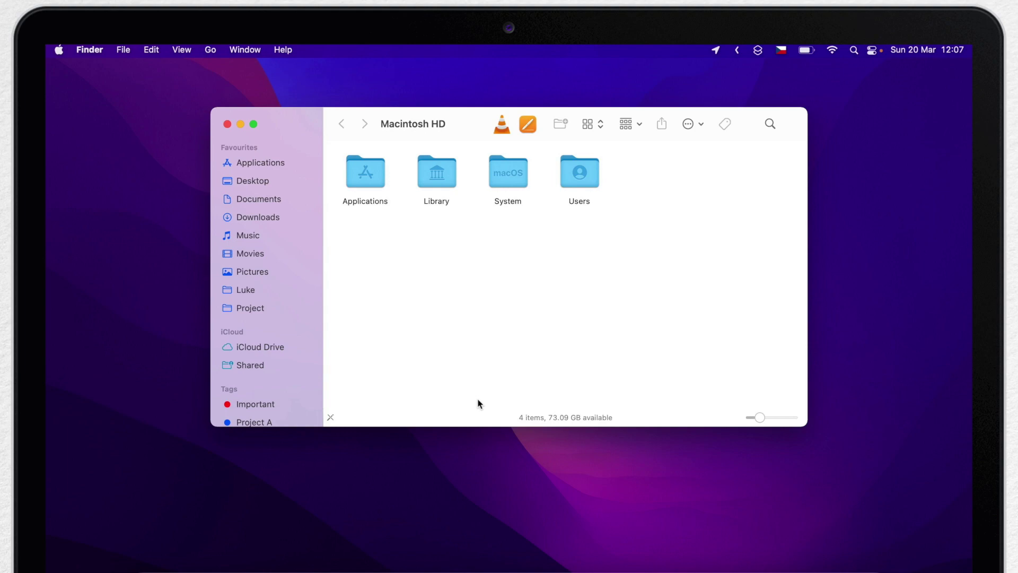
click(178, 50)
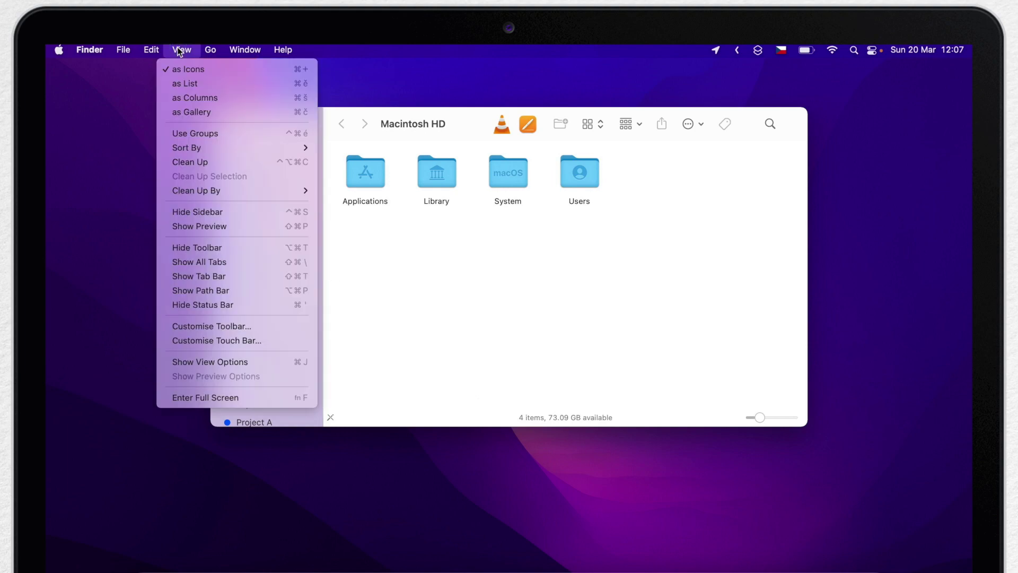
click(236, 290)
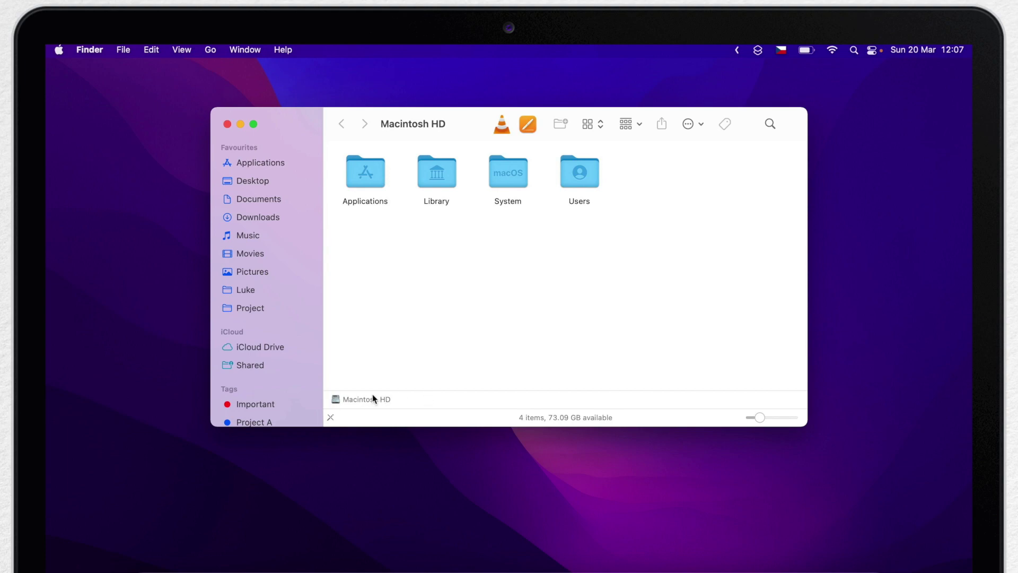
Show the Project folder's 27 items and hide the path bar again
click(253, 308)
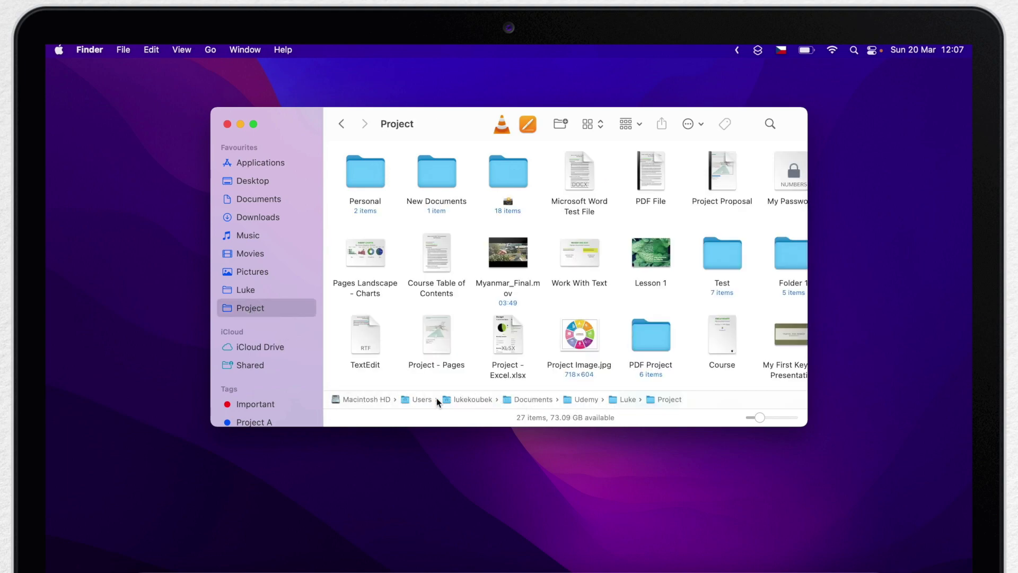
click(182, 50)
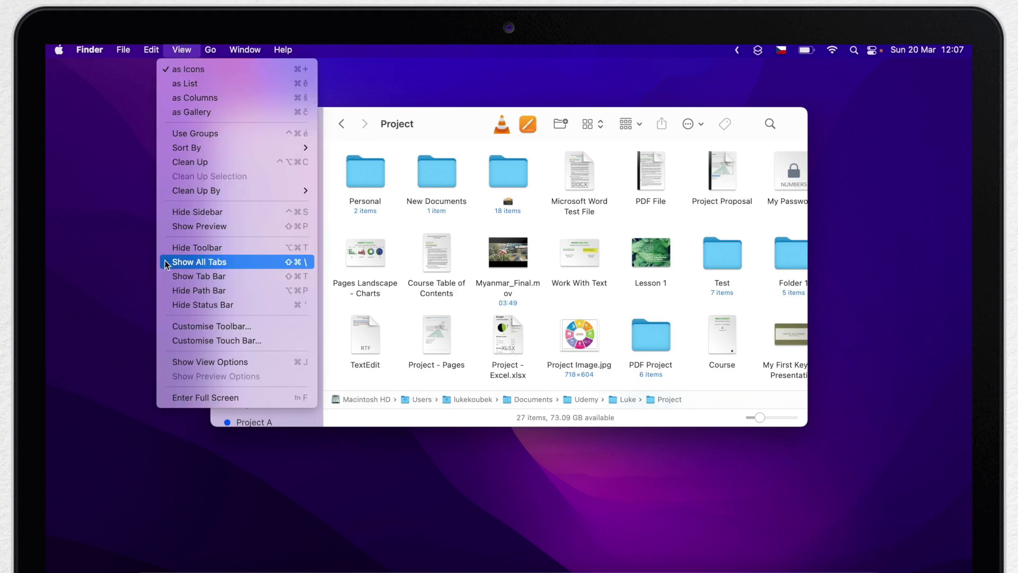
click(249, 290)
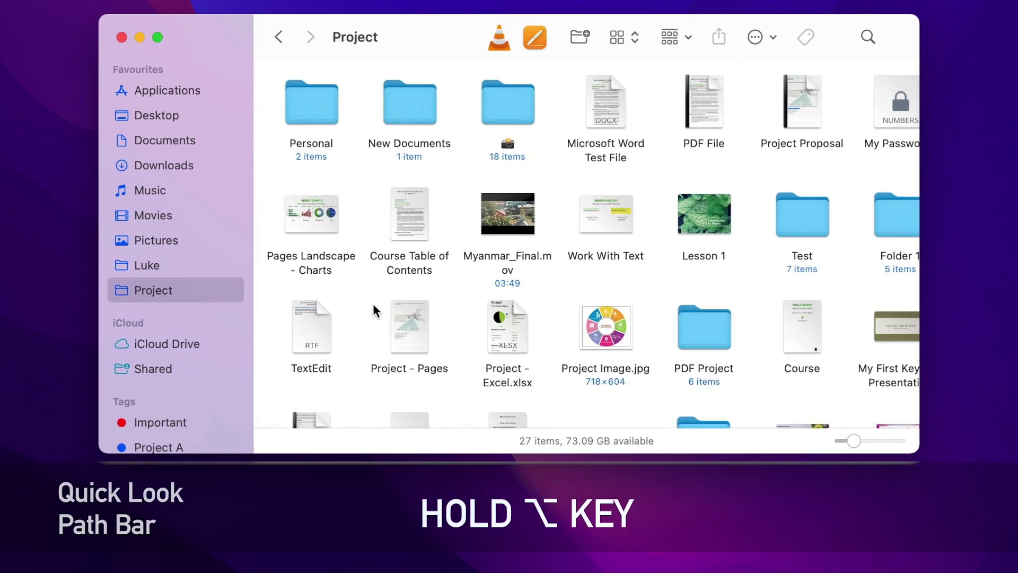
key(alt)
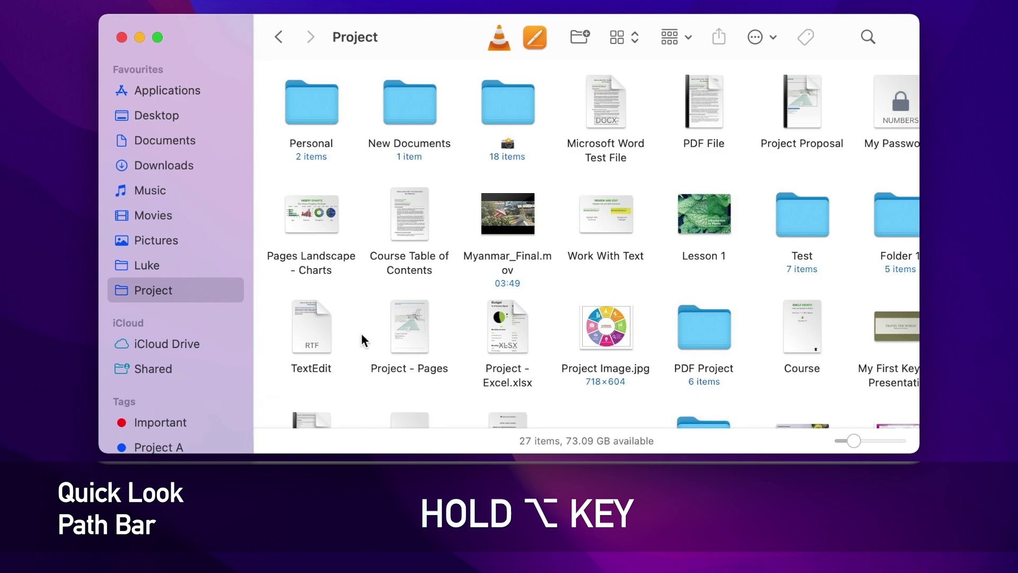
click(406, 313)
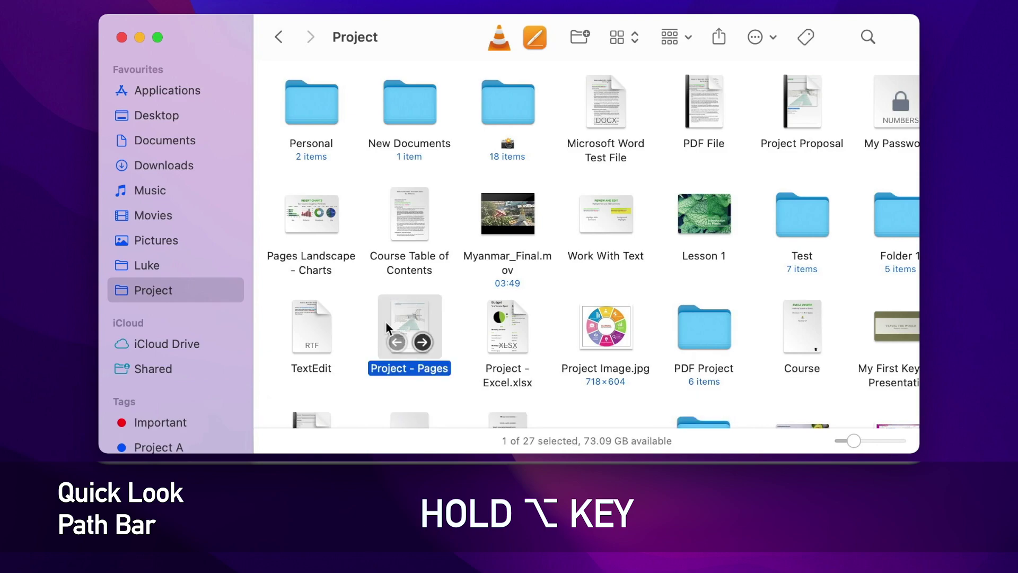
key(alt)
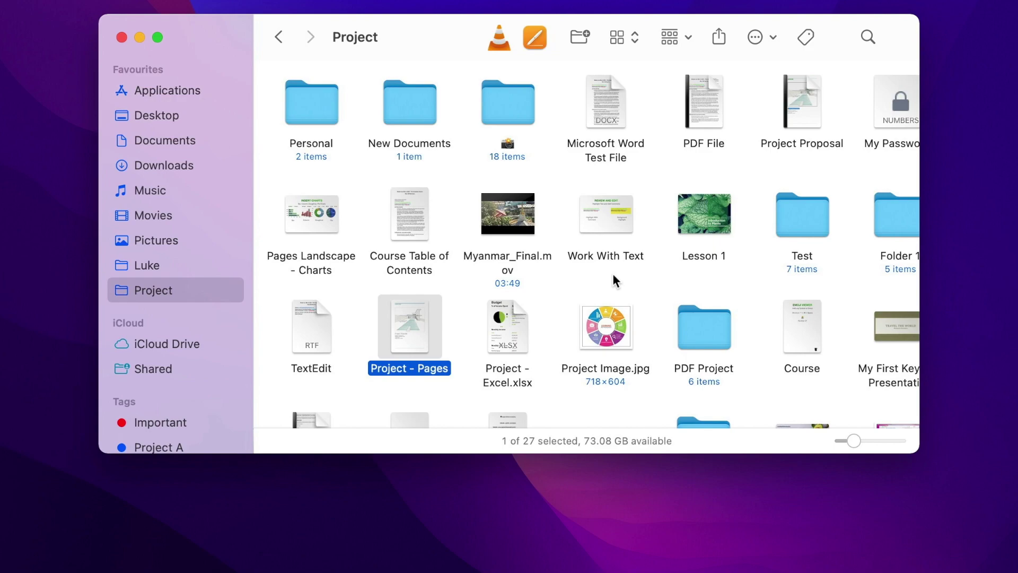
key(alt+super+p)
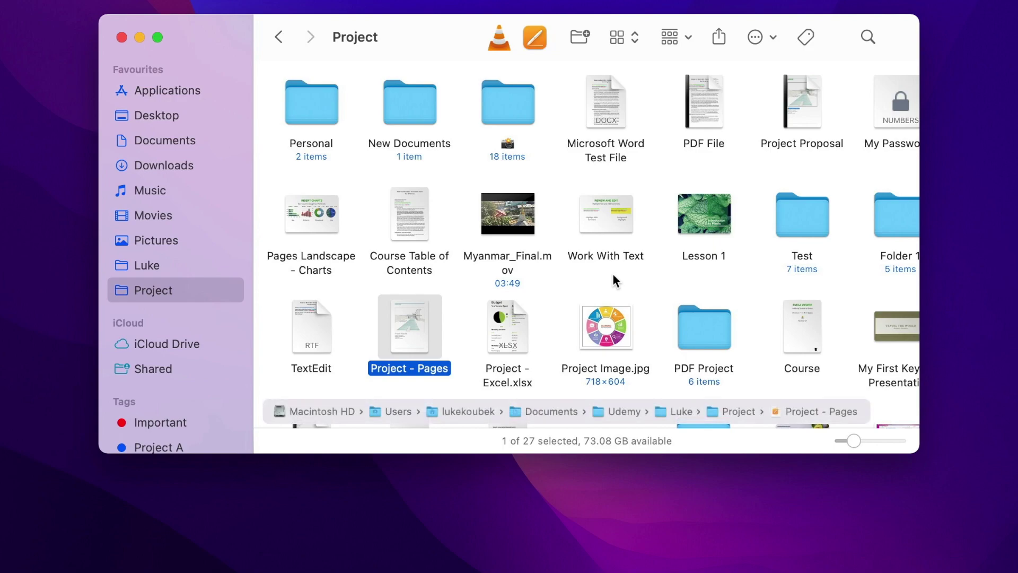
double_click(552, 412)
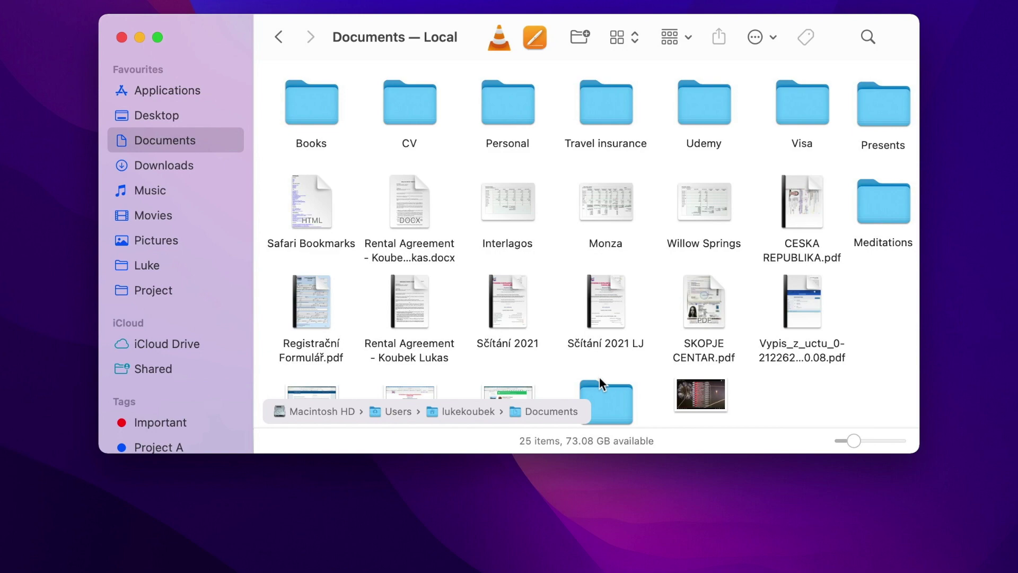
click(145, 280)
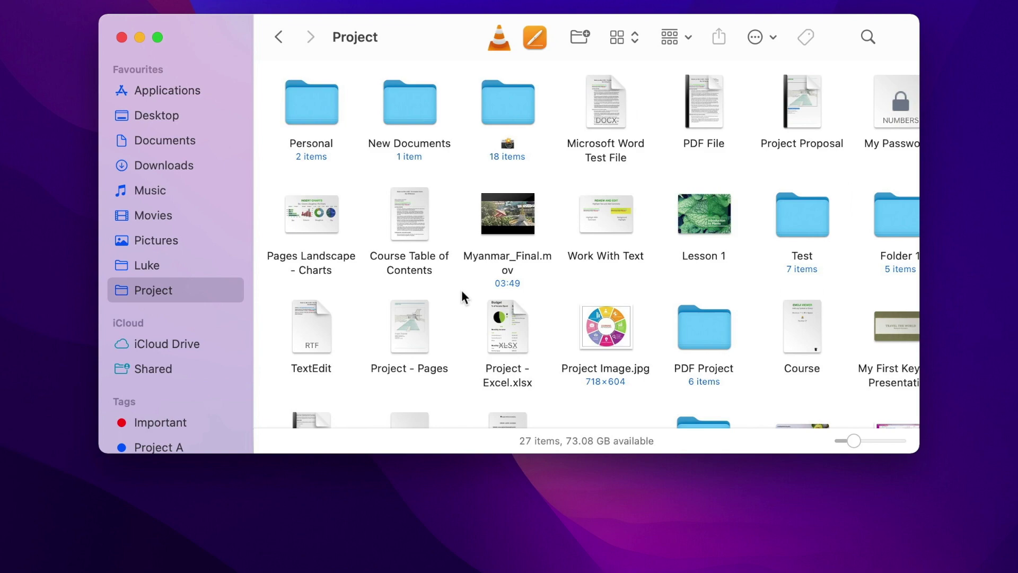
Go from Documents' path-bar folder list into the Library folder (93 items) and reveal its path
key(super)
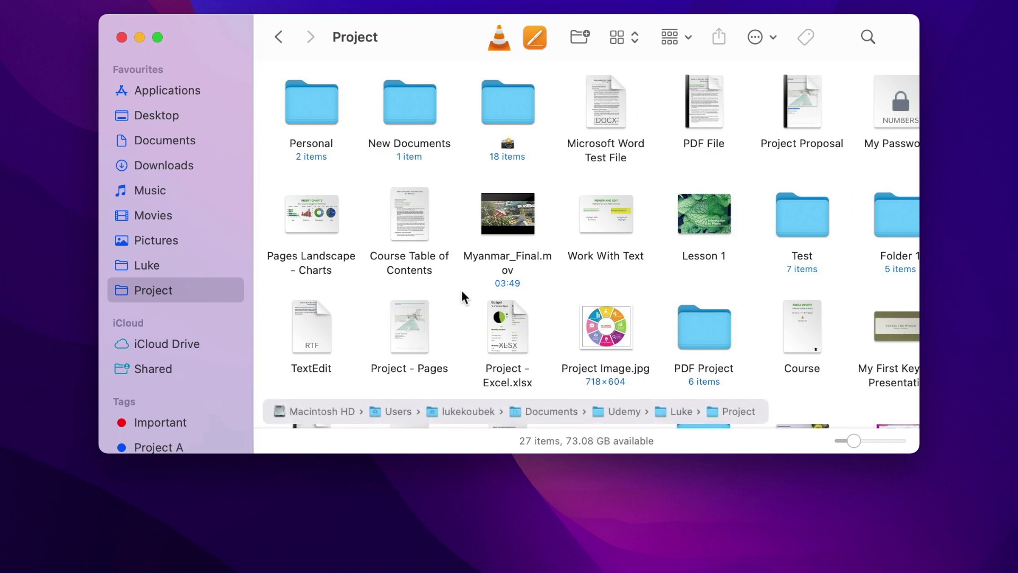
alt+shift+click(550, 405)
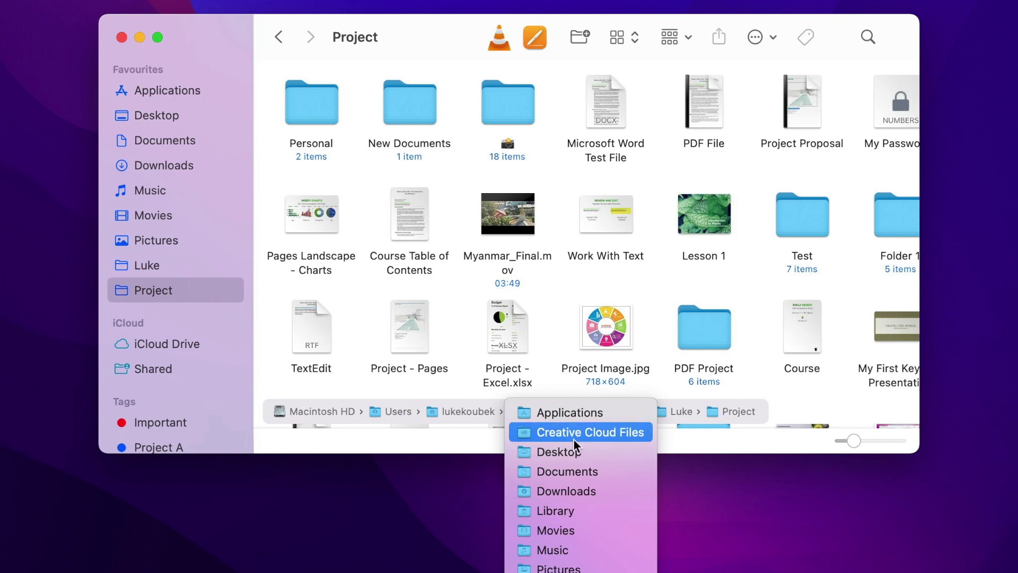
click(591, 509)
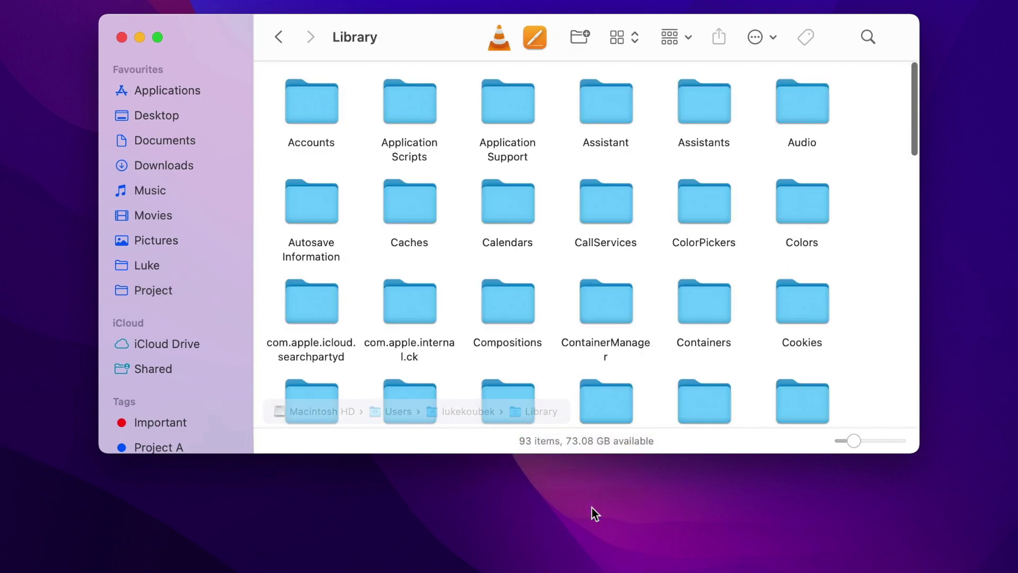
scroll(543, 189, down, 5)
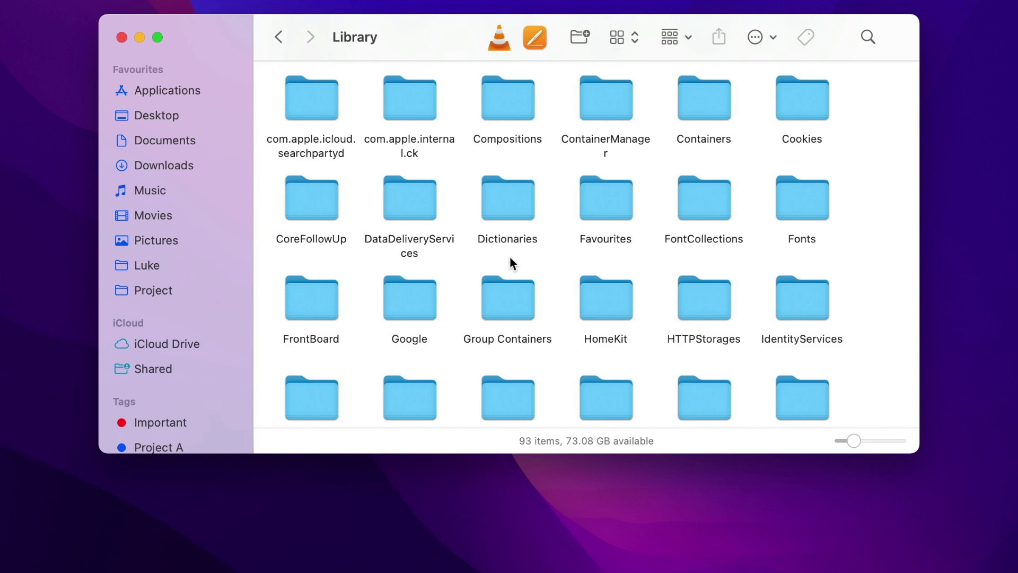
key(alt)
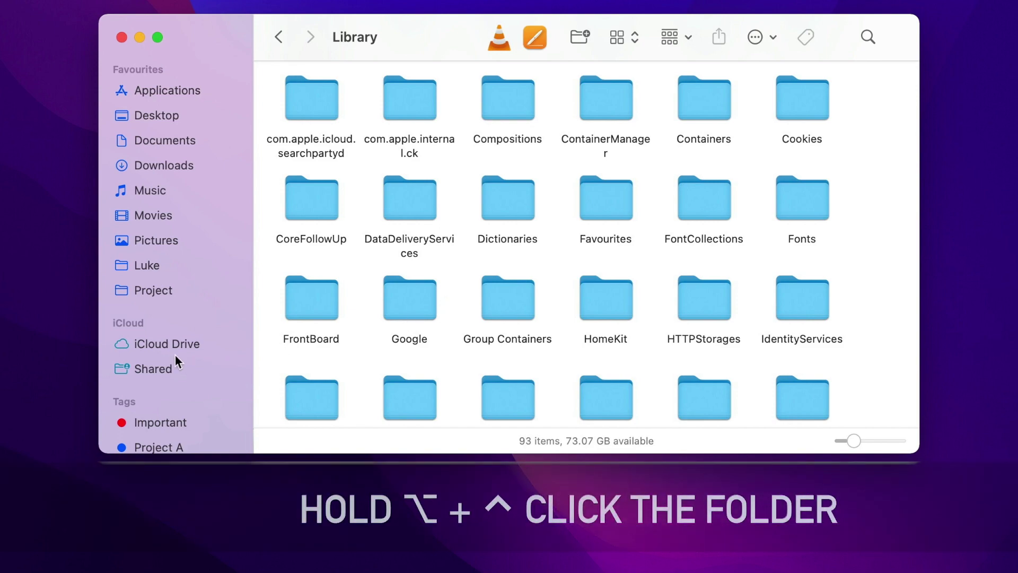
Return to Project, reveal its full path, and bring up the Documents shortcut menu
click(154, 286)
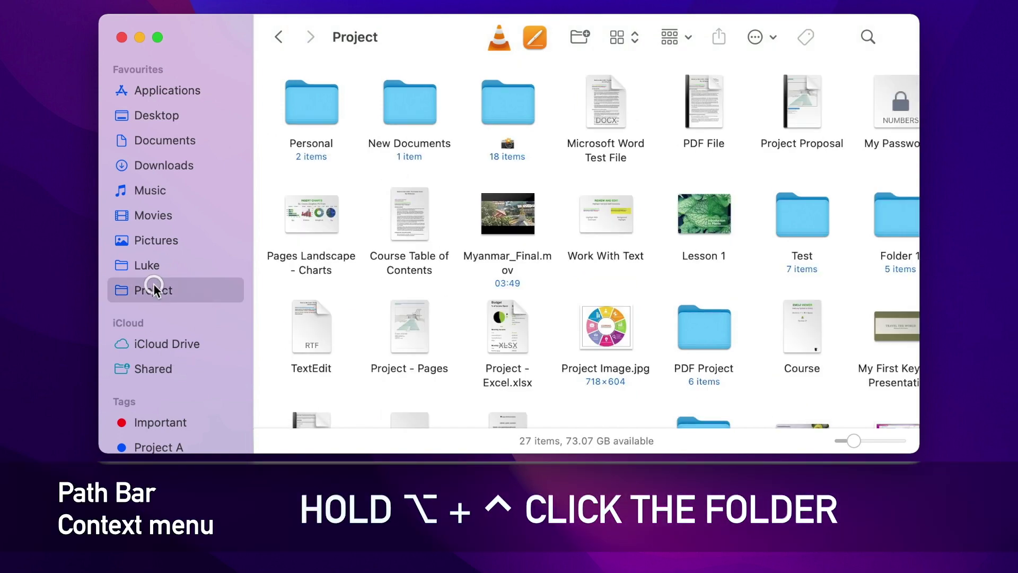
click(466, 326)
key(alt+super+p)
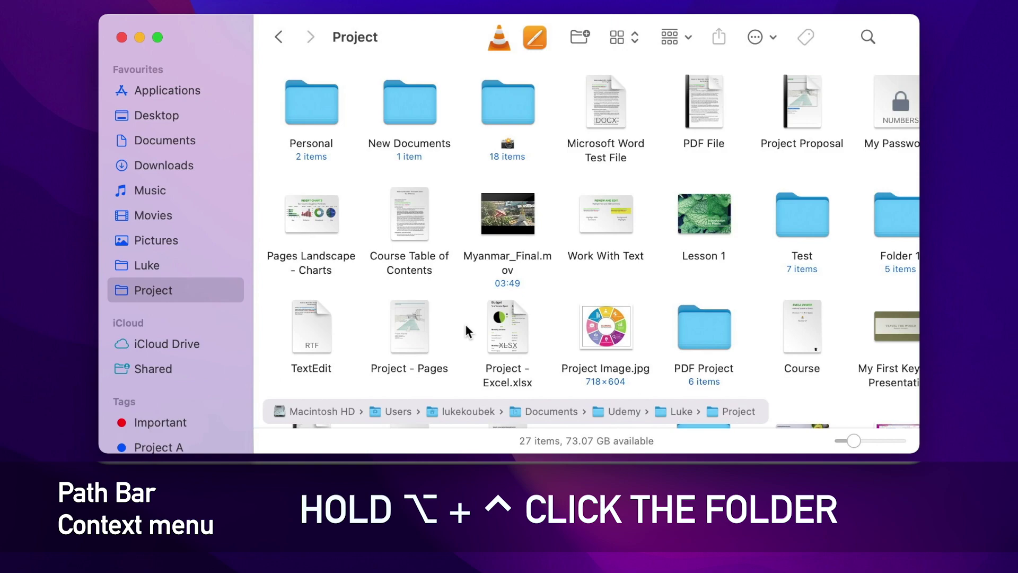
ctrl+alt+click(549, 412)
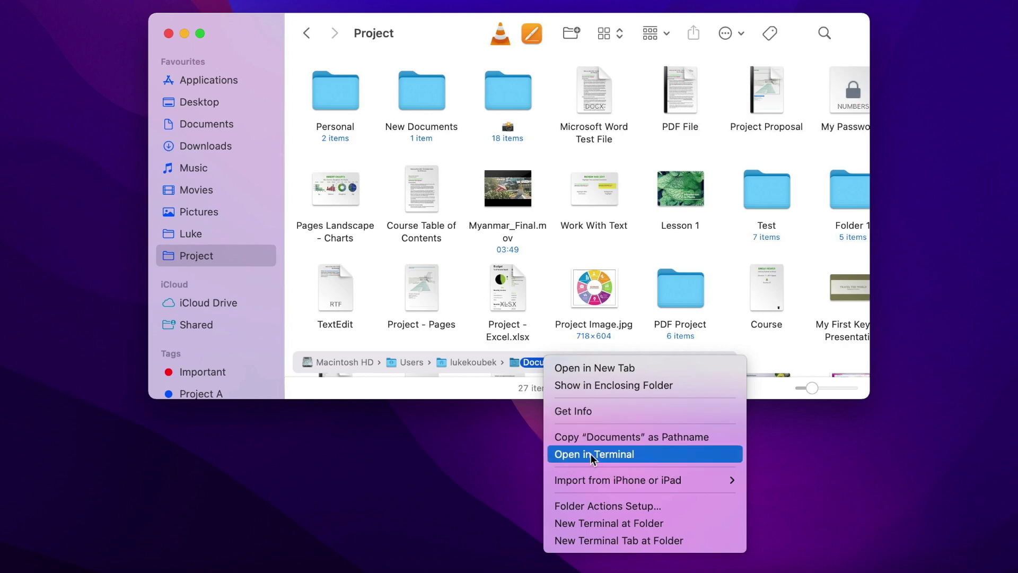
Open Documents in a new Terminal window, highlight the prompt's folder name, then close Terminal
click(677, 455)
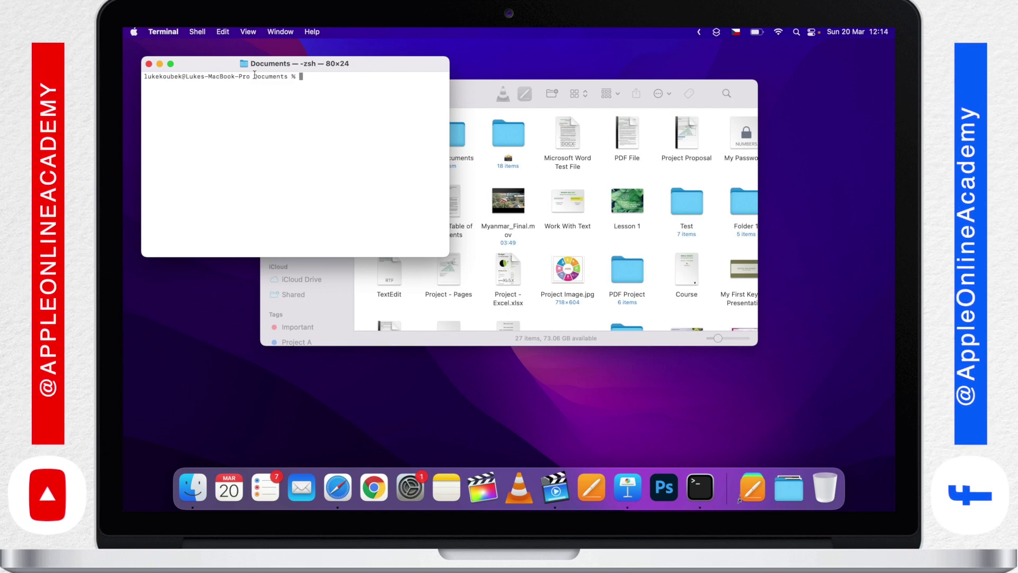
drag(255, 76, 307, 76)
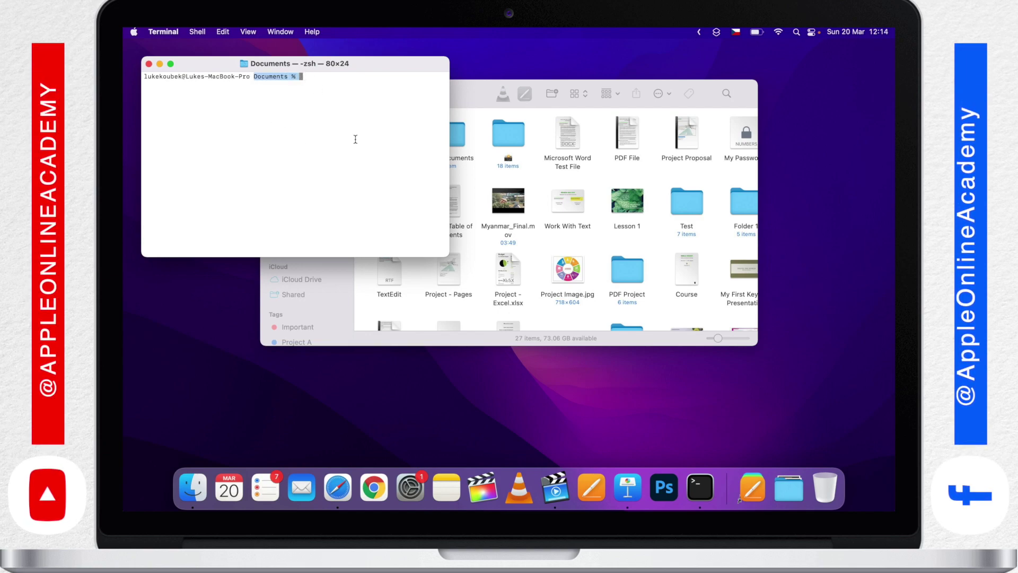
click(149, 64)
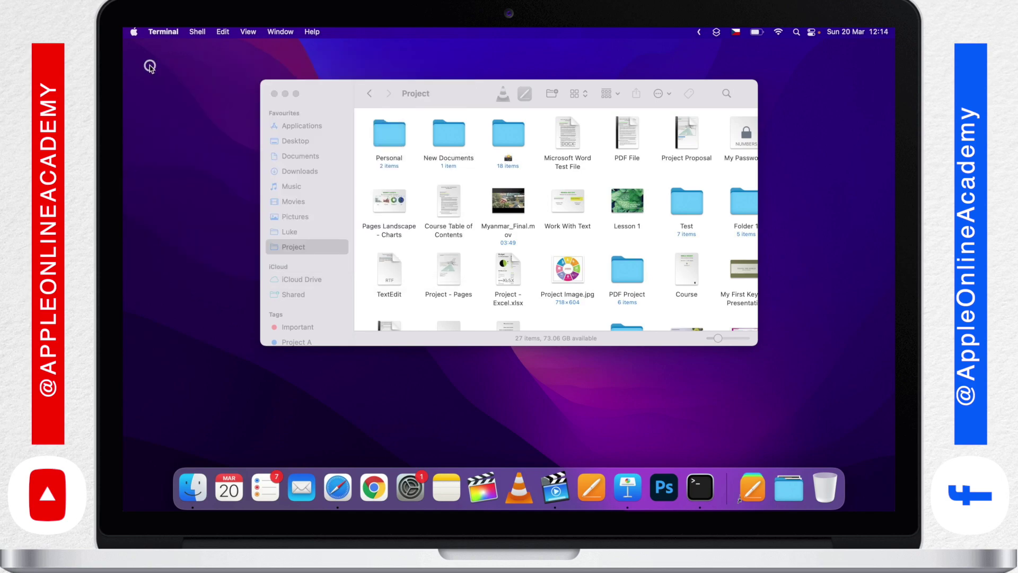
Copy the Documents folder as a pathname from its shortcut menu in the path bar
click(534, 292)
key(alt)
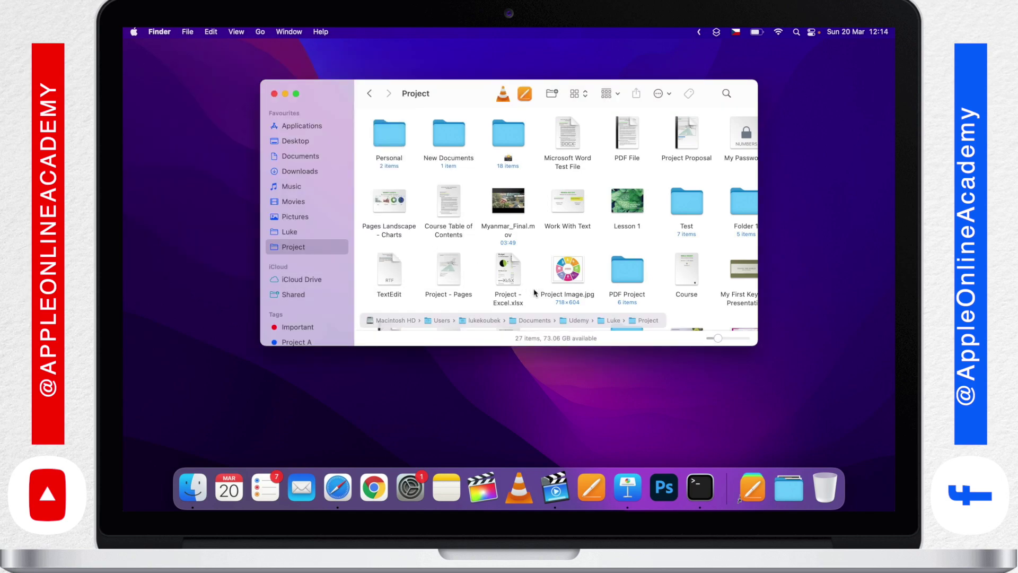
right_click(530, 321)
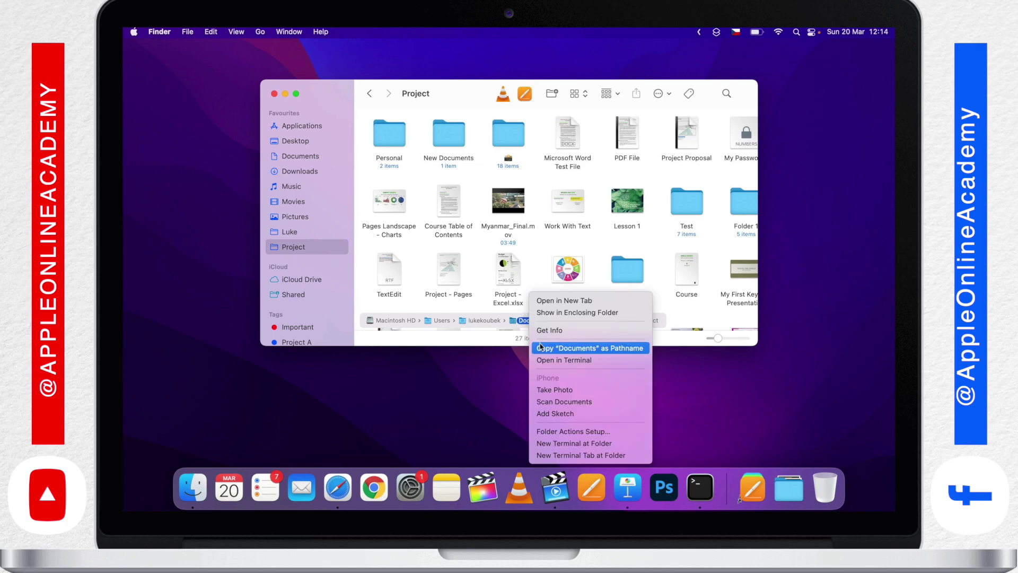
click(620, 349)
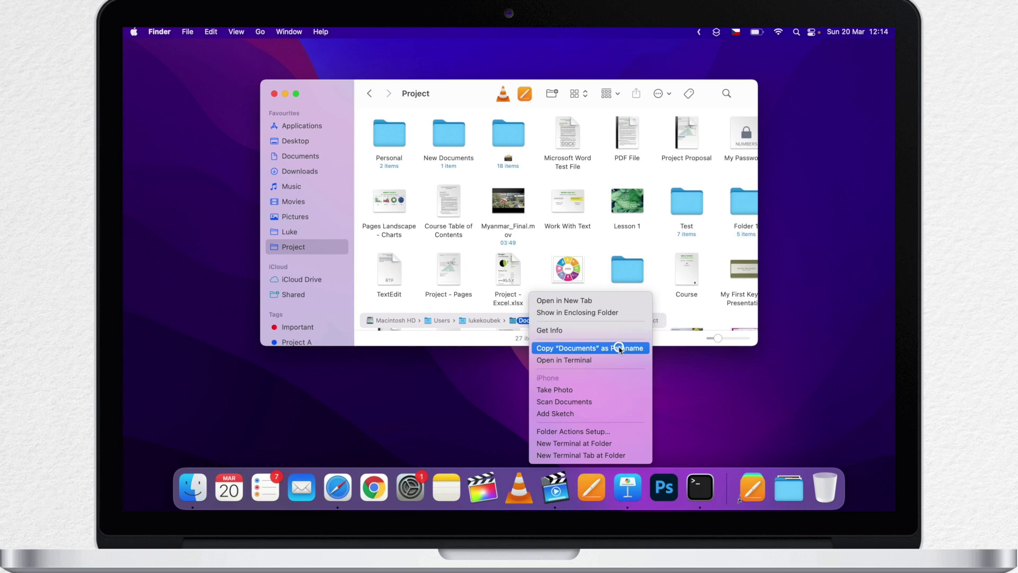
Paste the Documents path into a new Pages document, highlight it, then minimise the window
click(599, 494)
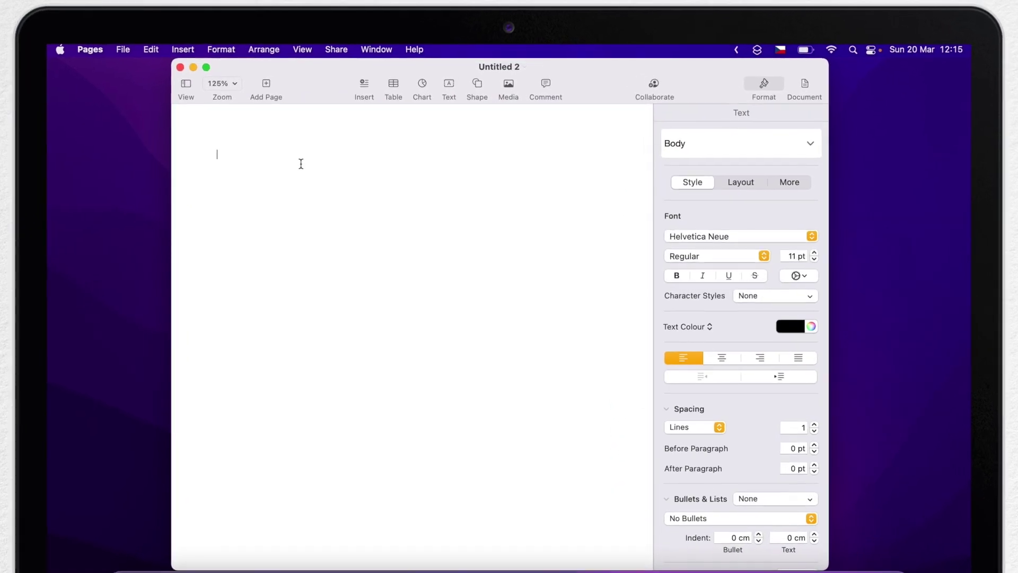
text(/Users/lukekoubek/Documents)
drag(355, 154, 194, 151)
click(328, 272)
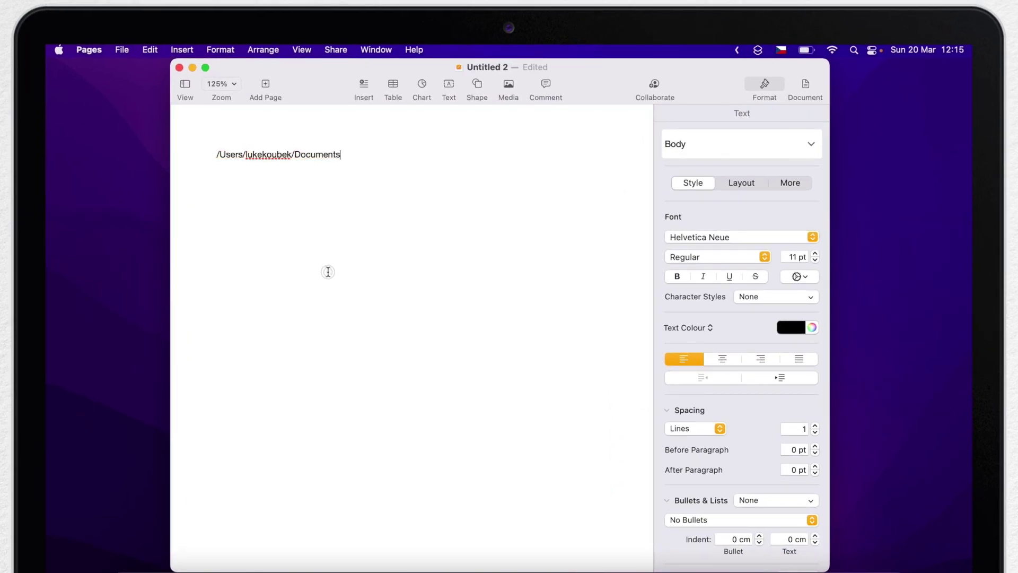
click(191, 67)
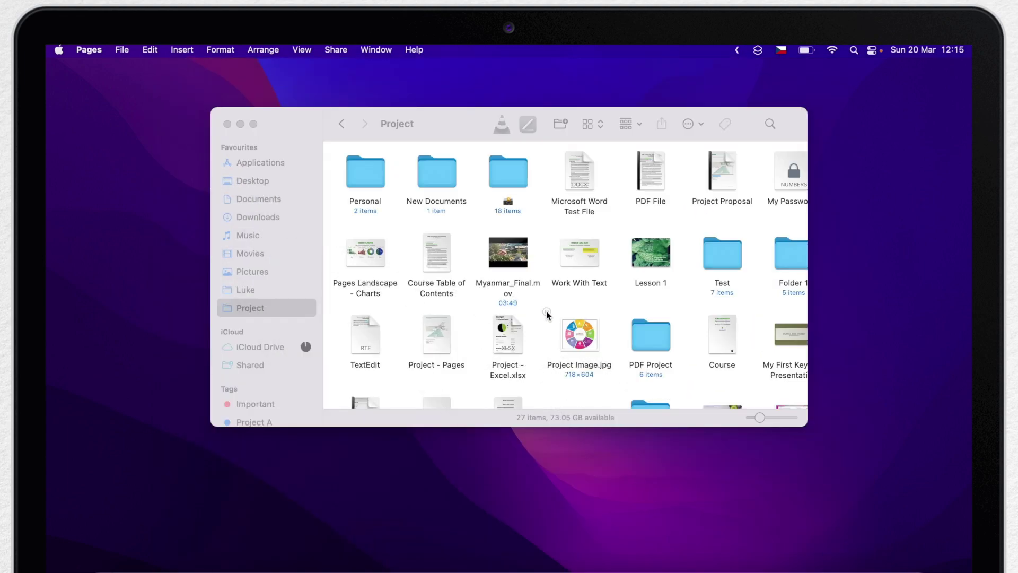
Switch the Project folder to list view and briefly reveal its full path
click(546, 315)
click(588, 124)
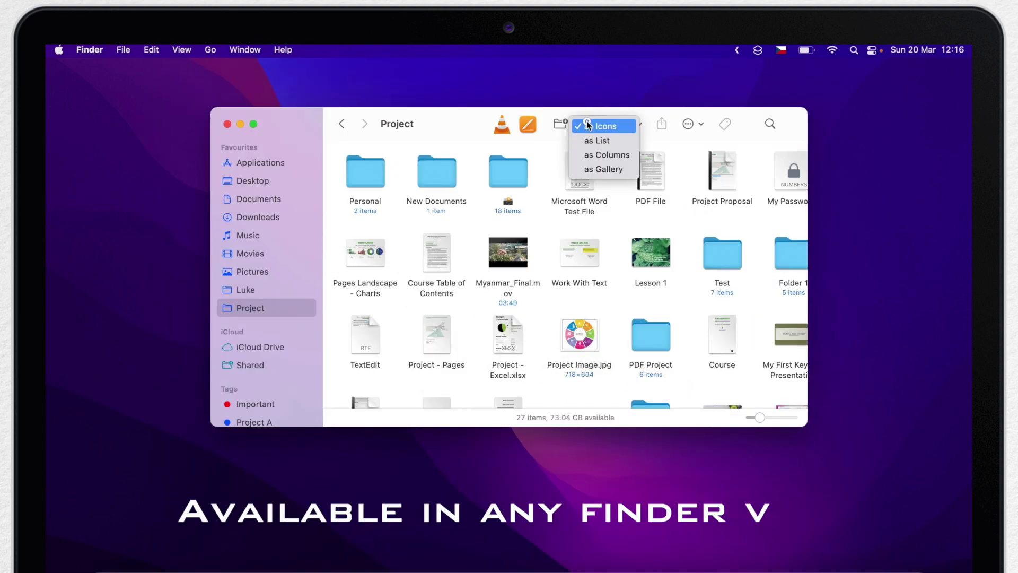
click(593, 140)
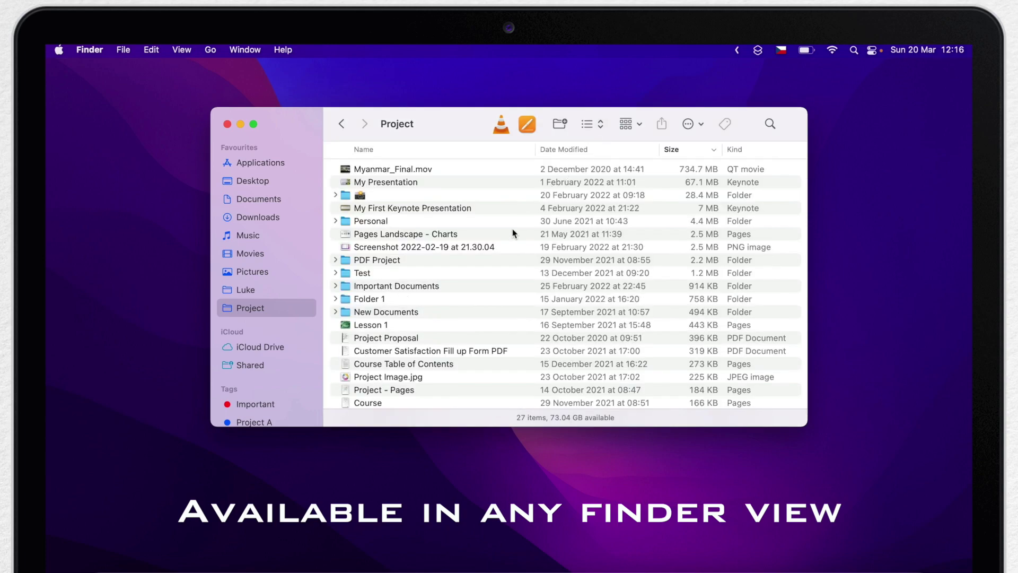
key(alt)
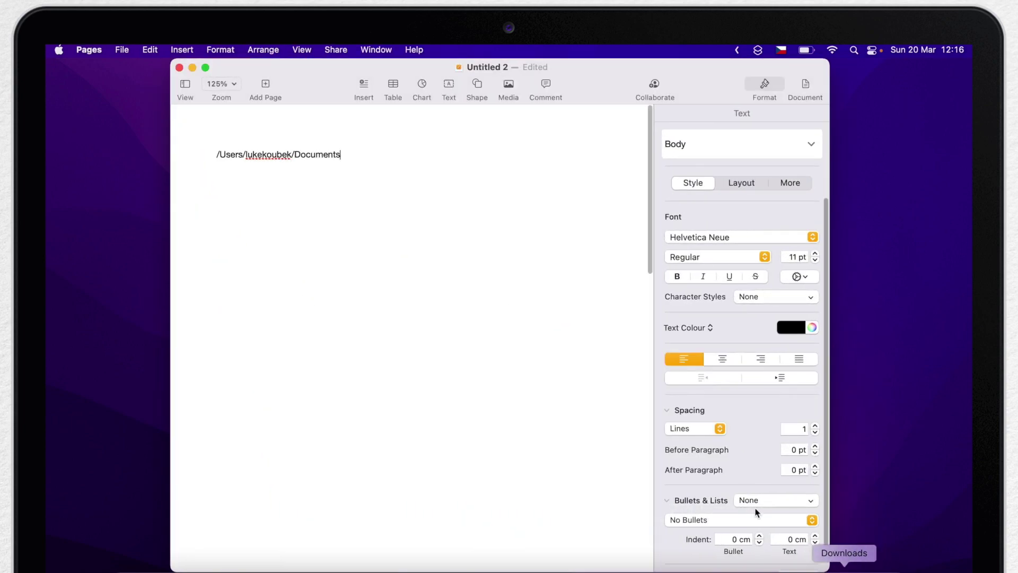
click(122, 49)
click(162, 136)
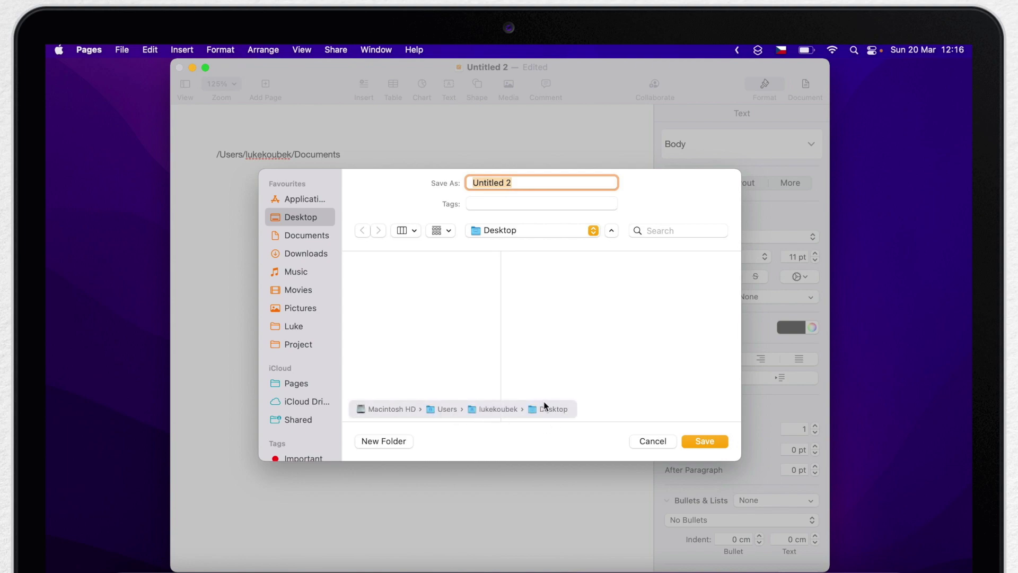
double_click(501, 408)
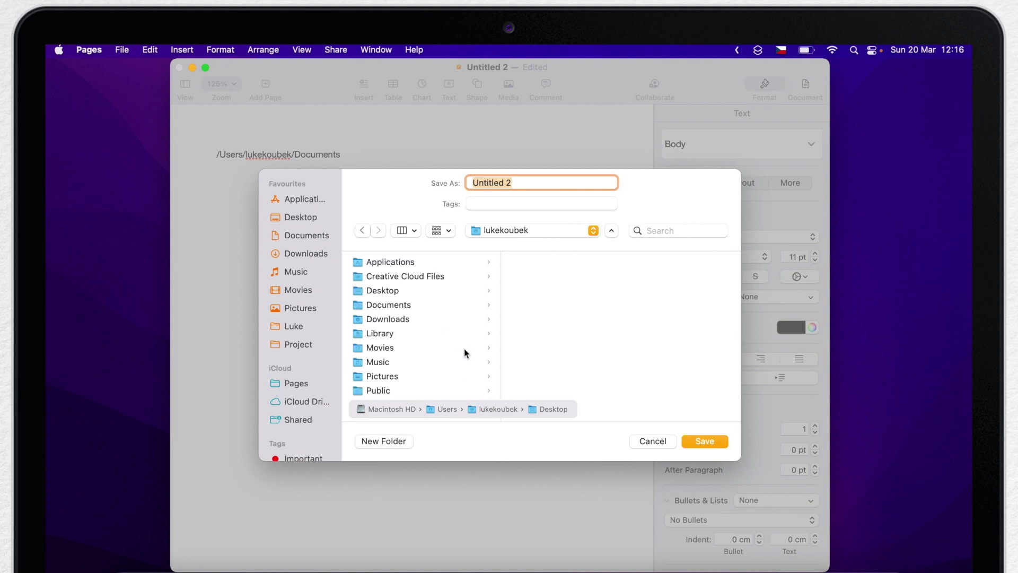
click(450, 407)
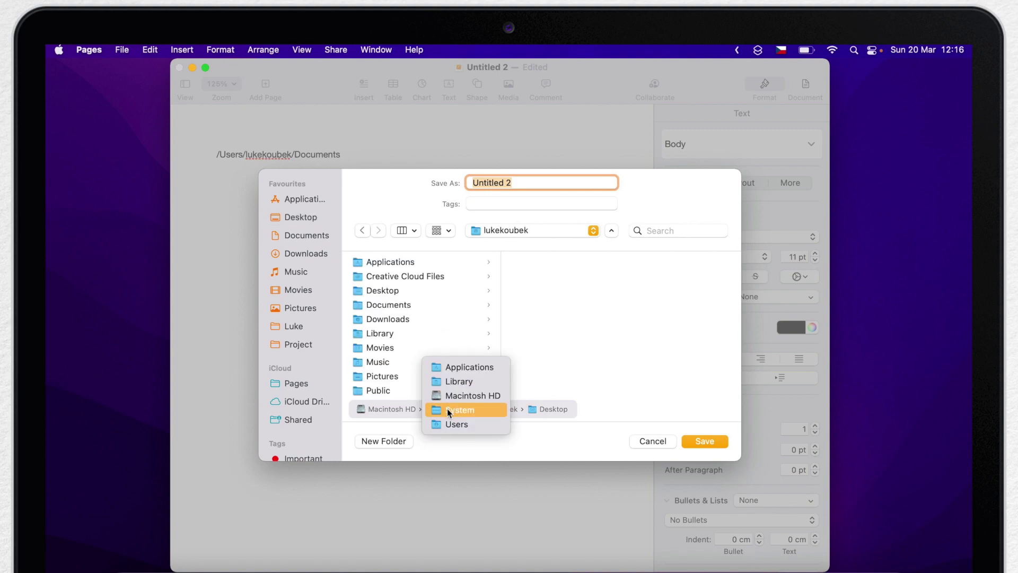
click(554, 299)
click(661, 440)
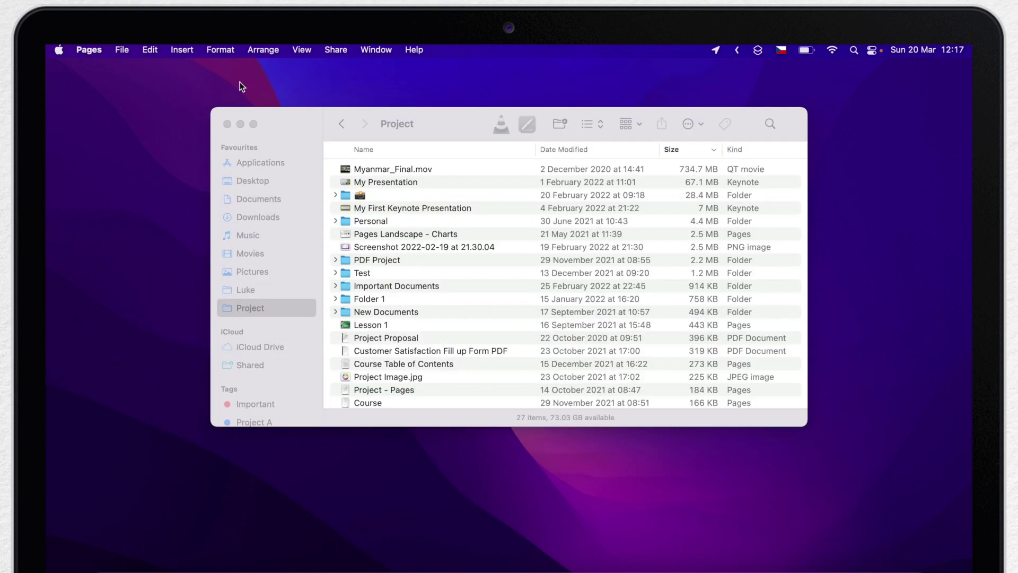
Put the Project folder back in icon view and show the path bar permanently
click(424, 120)
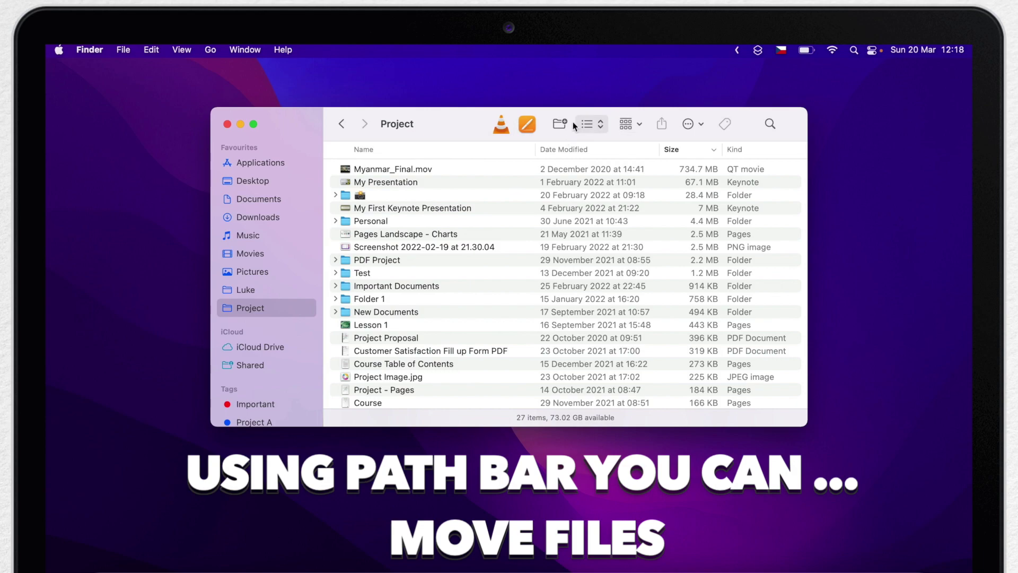
click(588, 124)
click(596, 108)
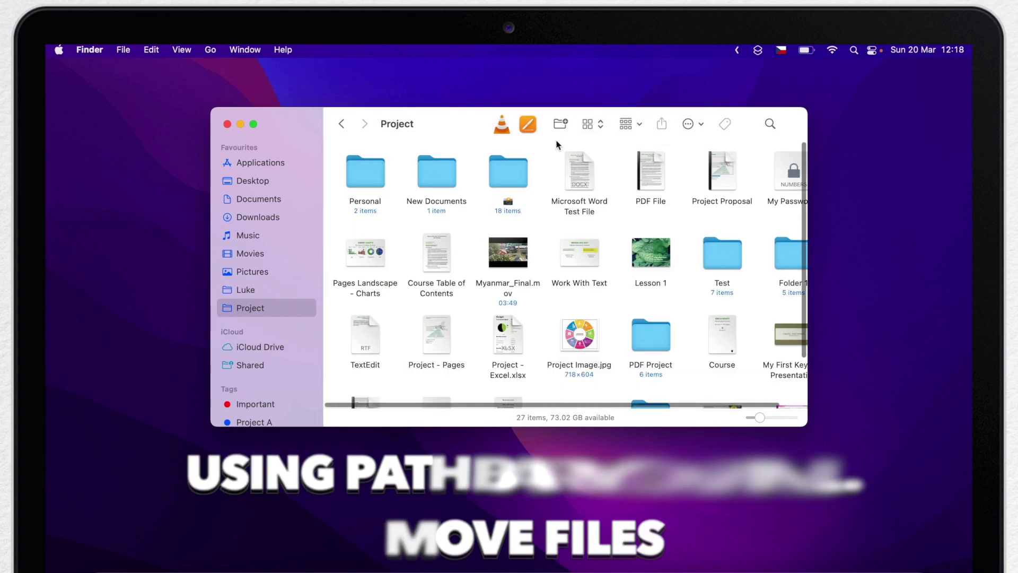
click(181, 49)
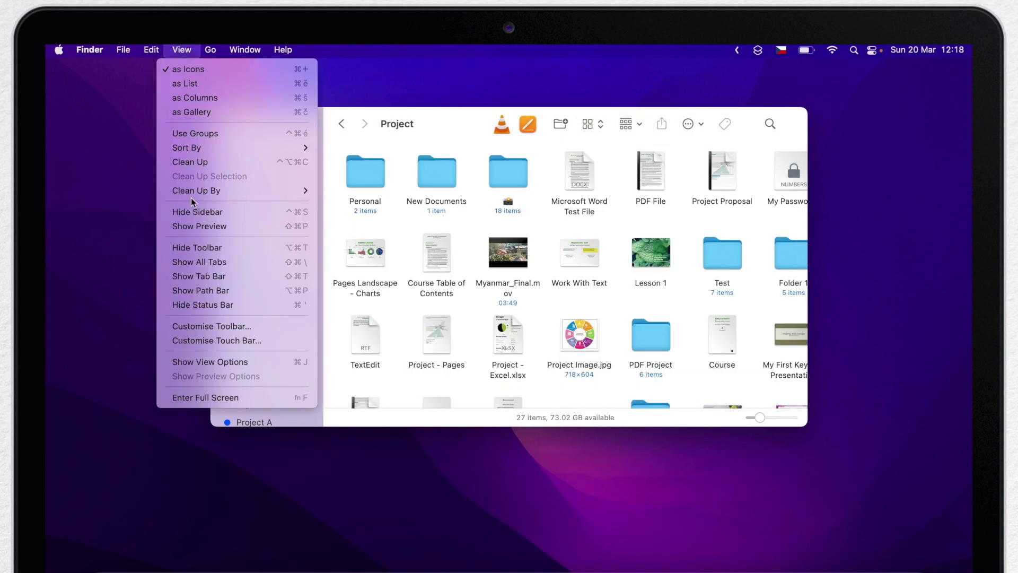
click(224, 291)
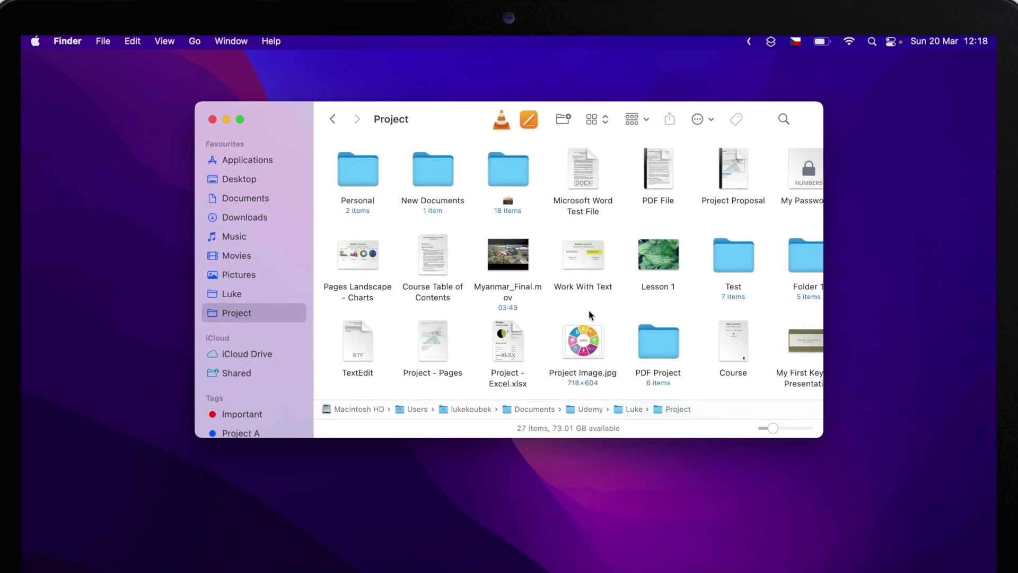
Drag Project Image.jpg onto Luke in the path bar, then open Luke (9 items)
drag(580, 331, 561, 342)
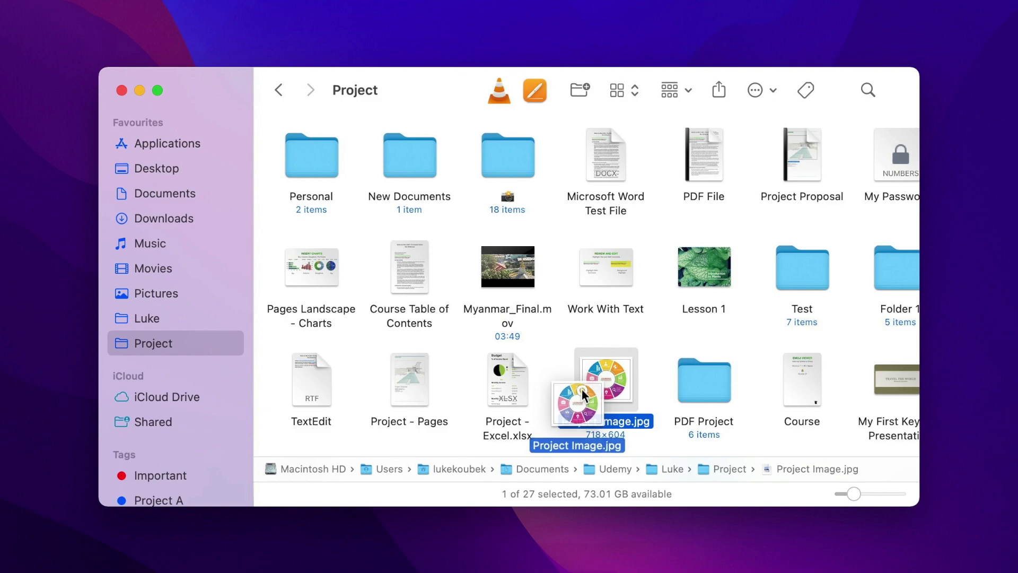
drag(582, 392, 663, 462)
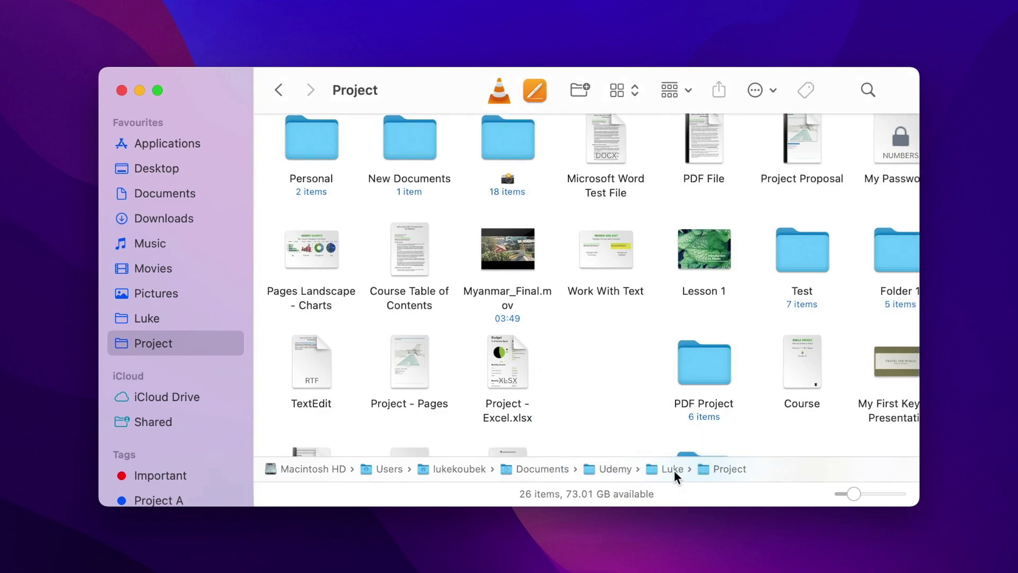
double_click(671, 469)
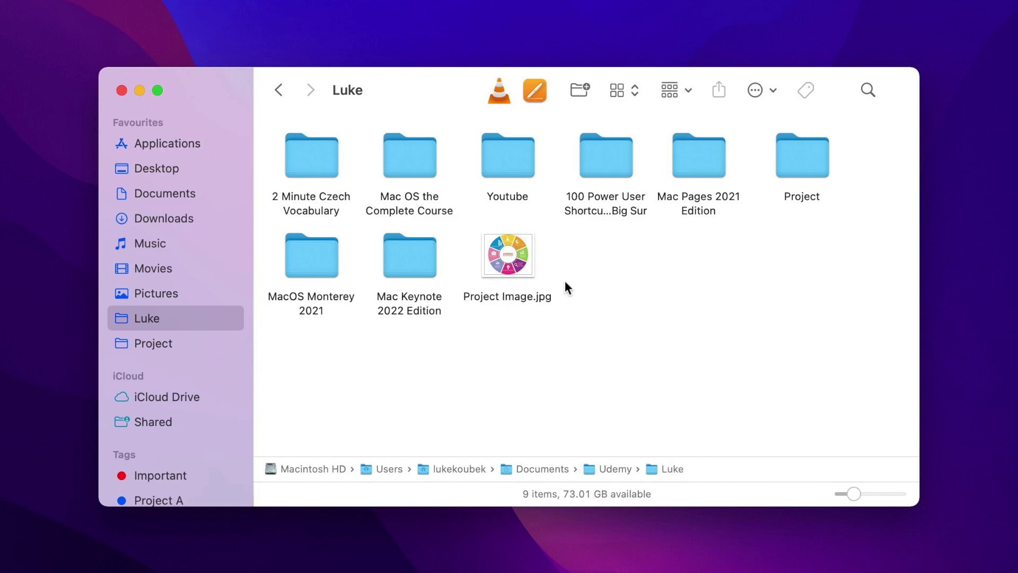